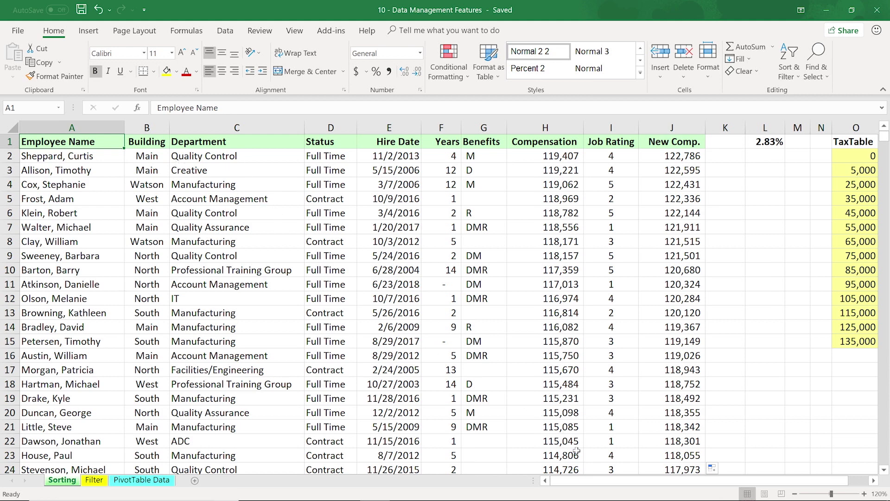
Select the empty column K beside the employee list
drag(564, 481, 587, 487)
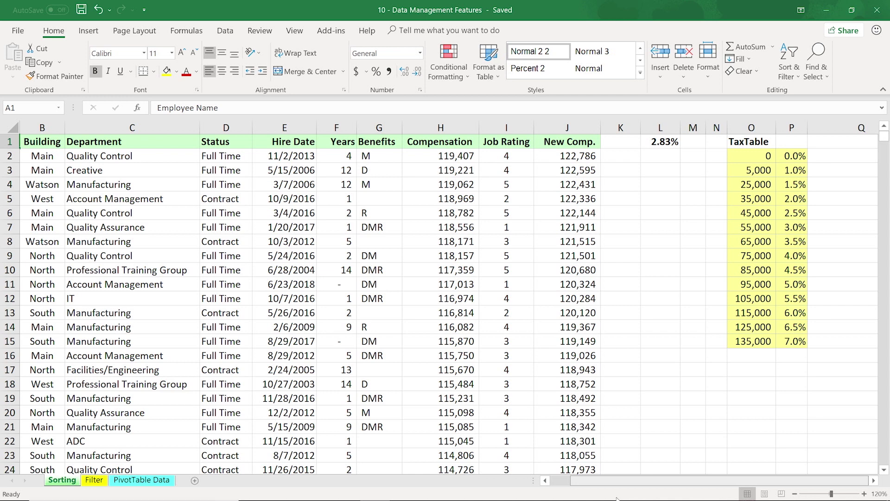
drag(596, 484, 575, 485)
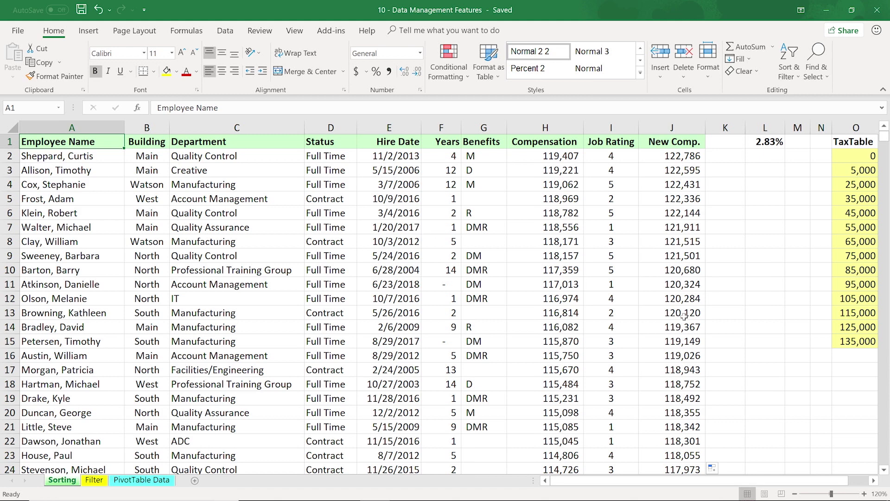
click(726, 127)
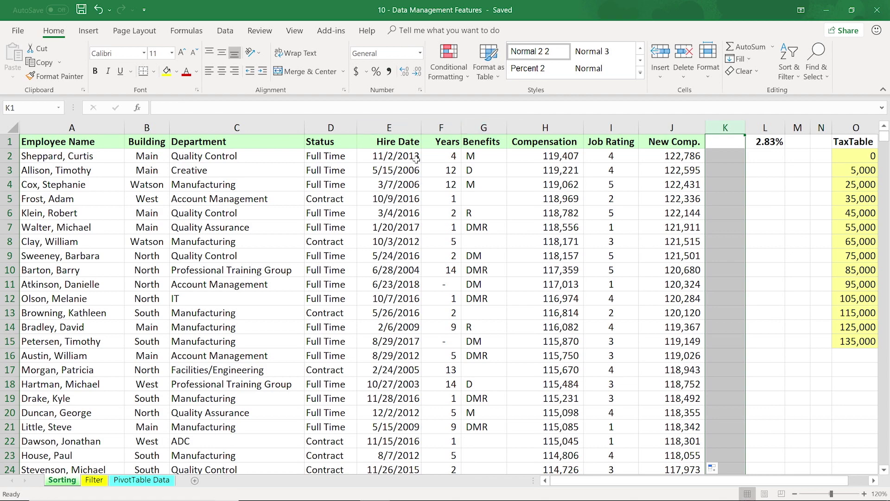
Select the full list through row 742 with Ctrl+A, check its corners, and return to the top
click(263, 187)
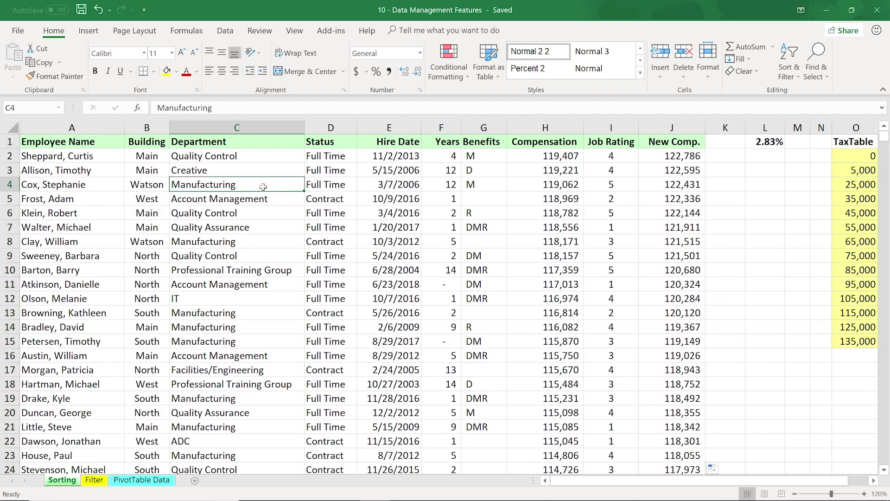
scroll(262, 186, down, 8)
scroll(256, 186, up, 6)
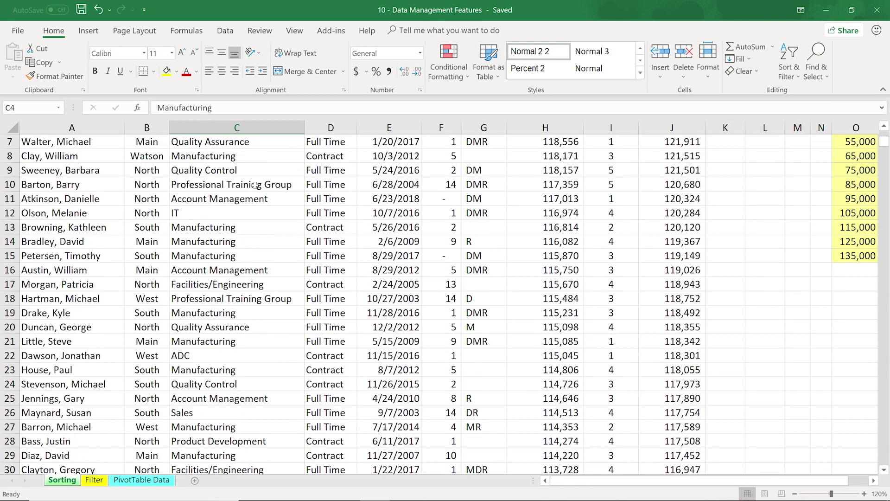
scroll(256, 186, up, 2)
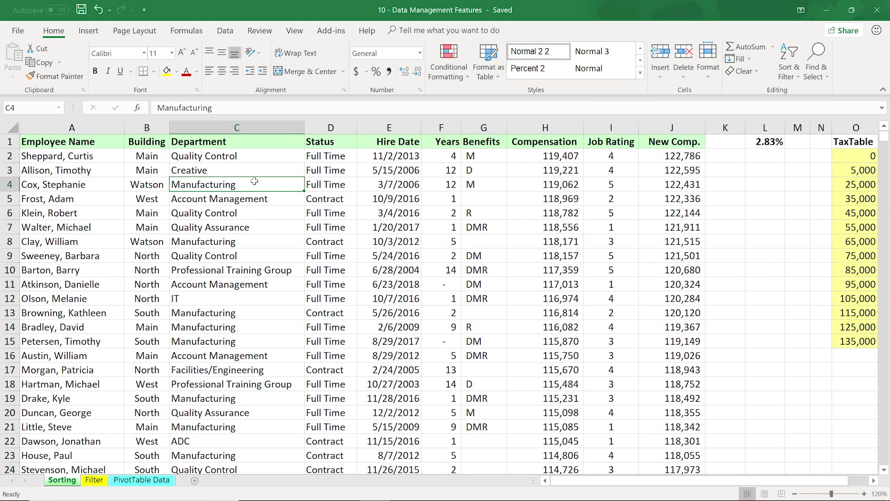
key(ctrl+a)
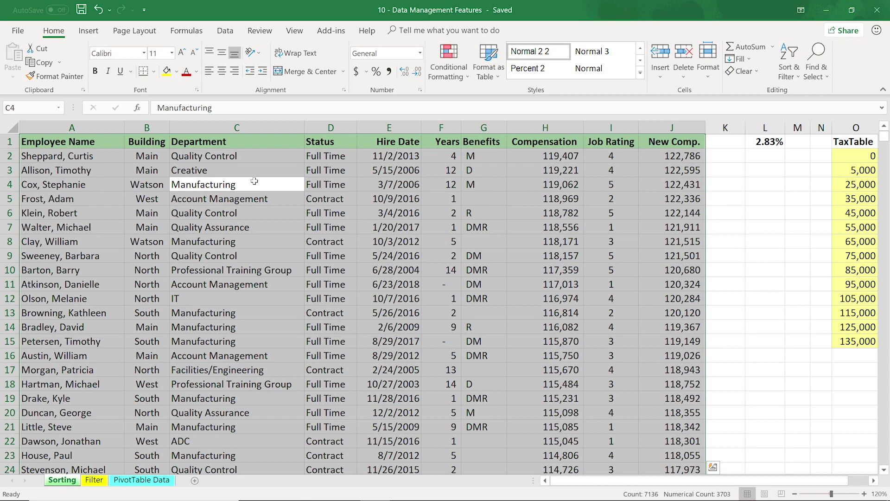
key(ctrl+period)
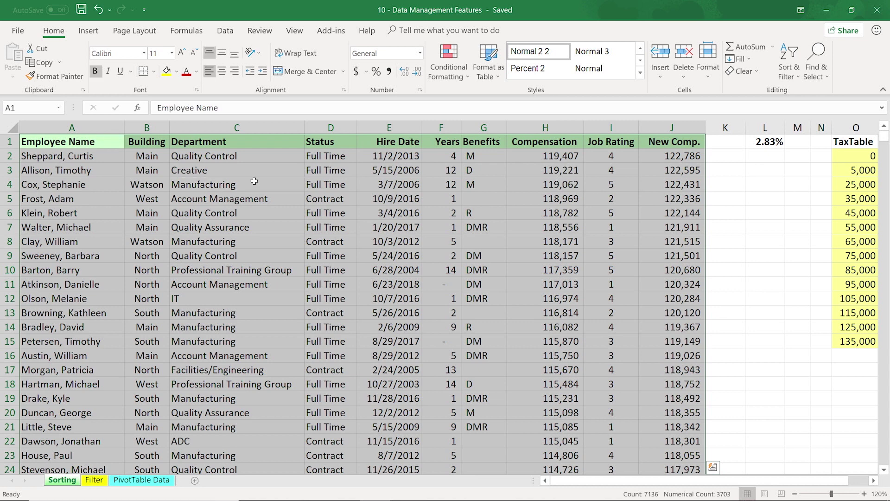
key(ctrl+period)
key(ctrl+period)
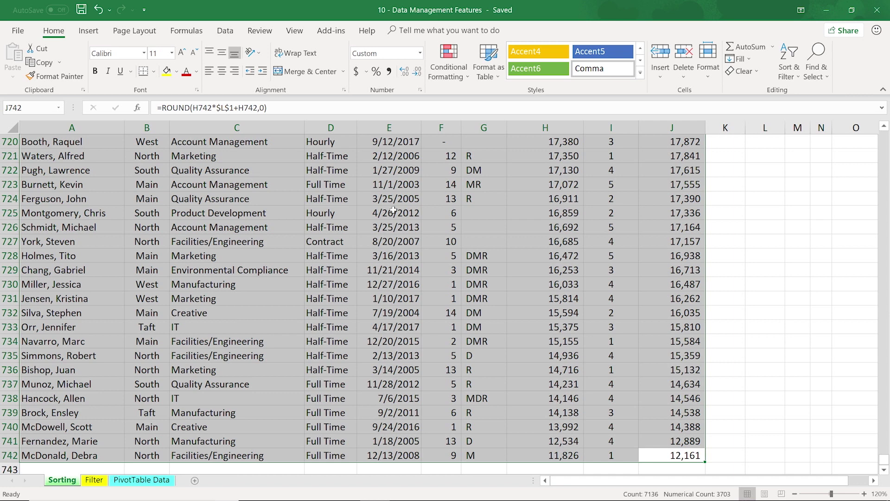
scroll(400, 213, down, 2)
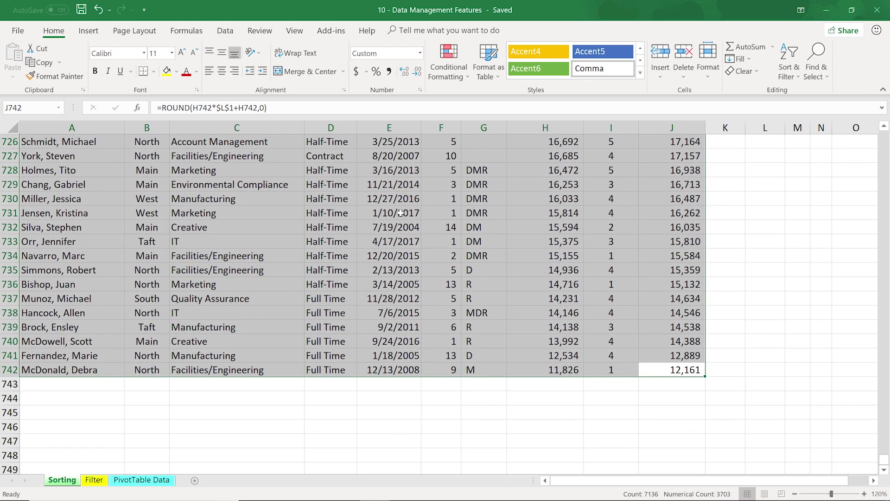
key(Return)
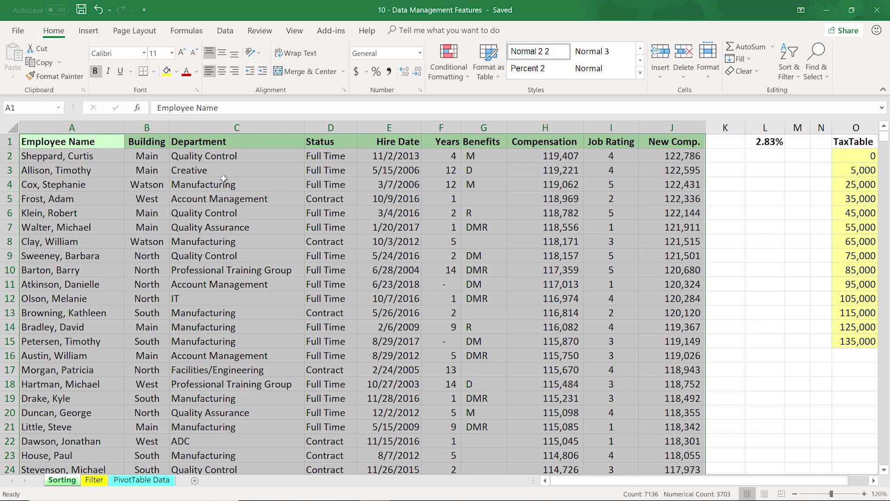
From cell C4, view the Home Sort & Filter options, then bring up the Data tab's custom Sort settings
click(228, 184)
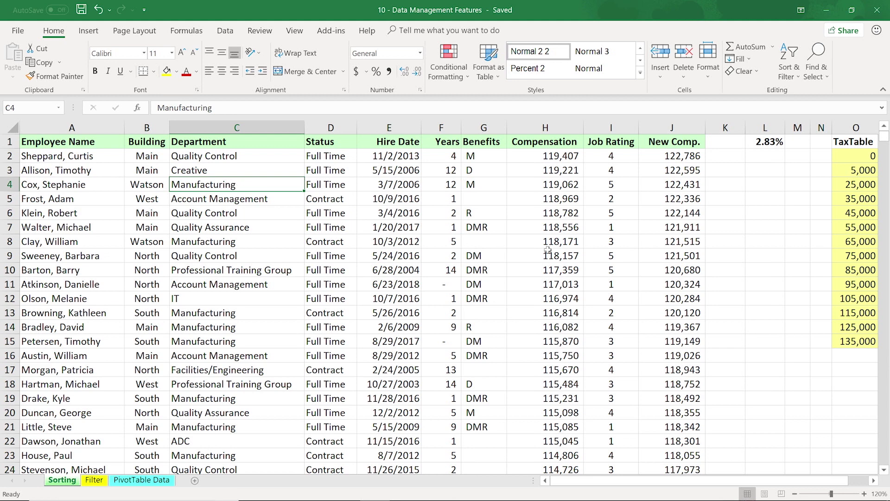
click(792, 64)
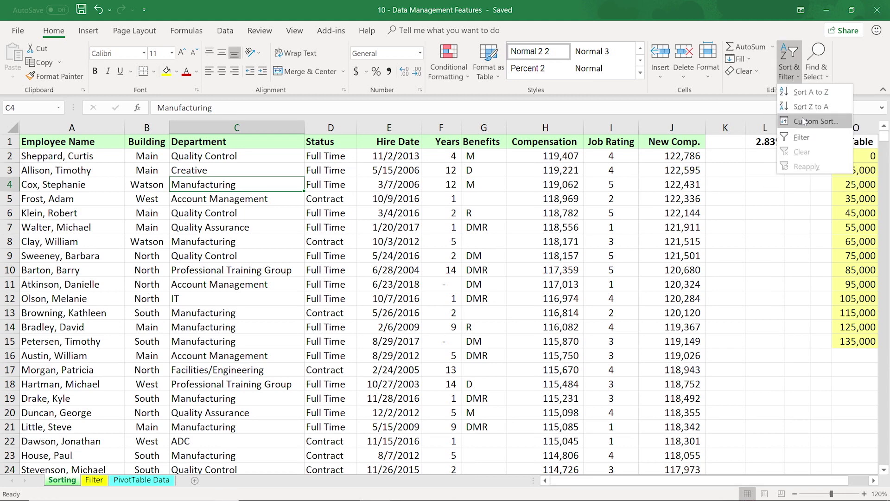
click(226, 33)
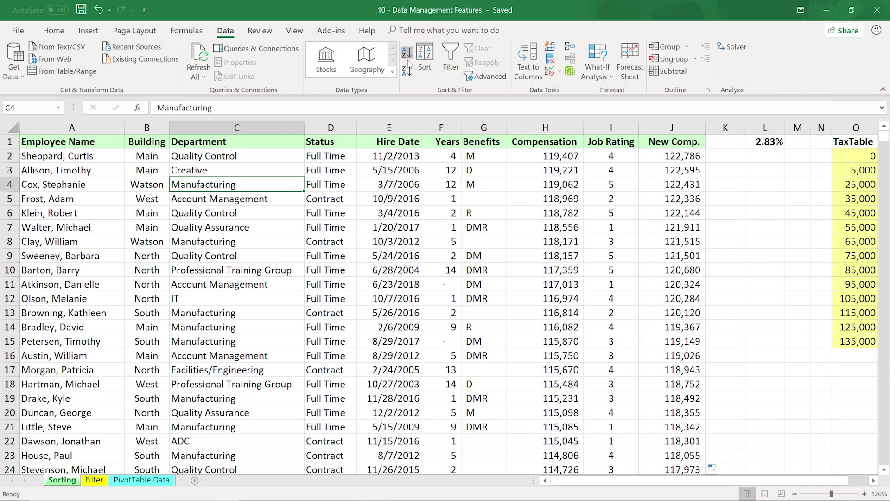
click(428, 55)
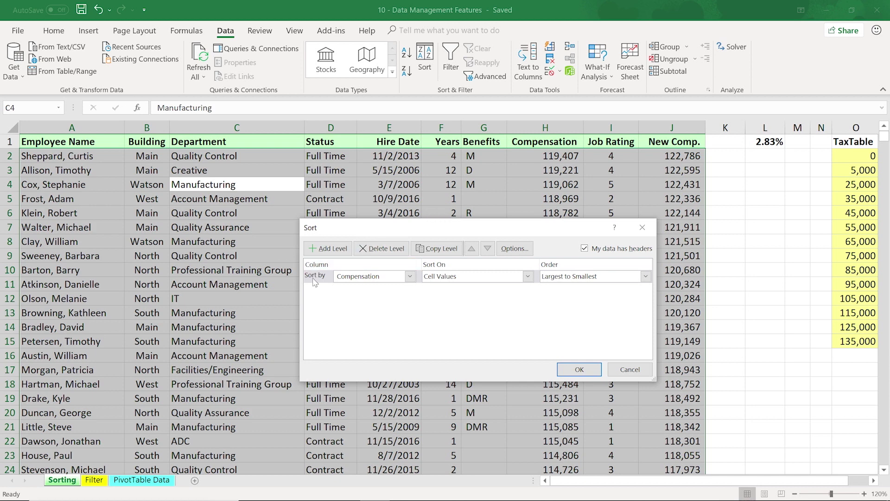
Choose Department as the Sort by column and add an empty second level
click(409, 277)
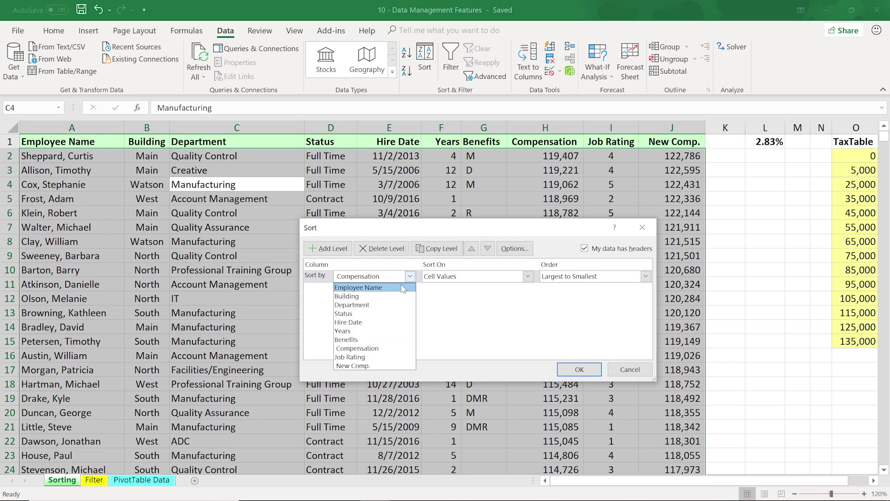
click(357, 306)
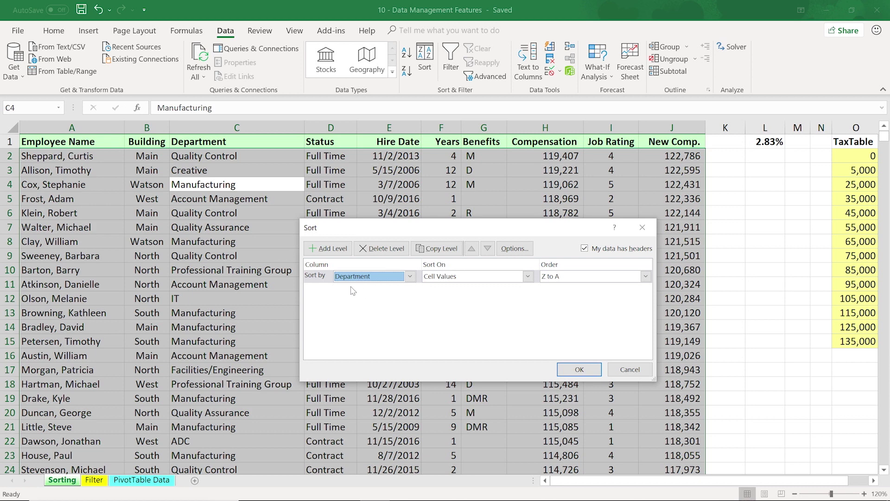
click(327, 249)
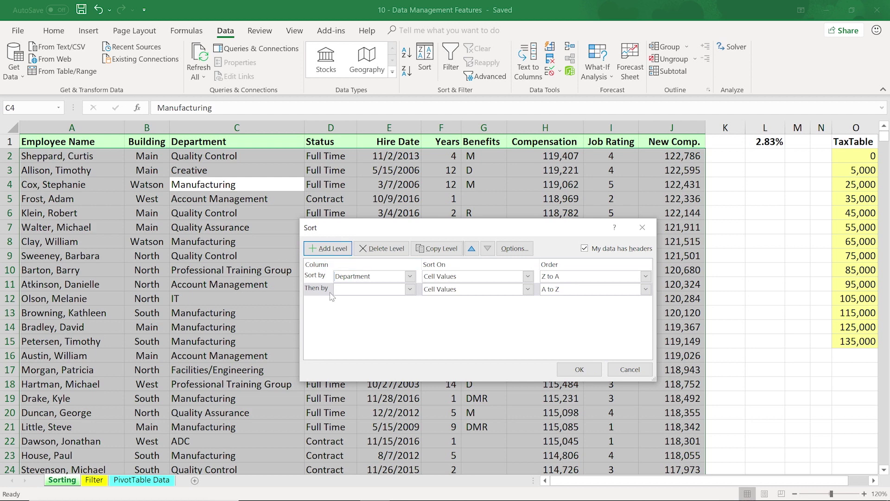
Set Status as the second level, add two more levels, and order Department A to Z
click(410, 289)
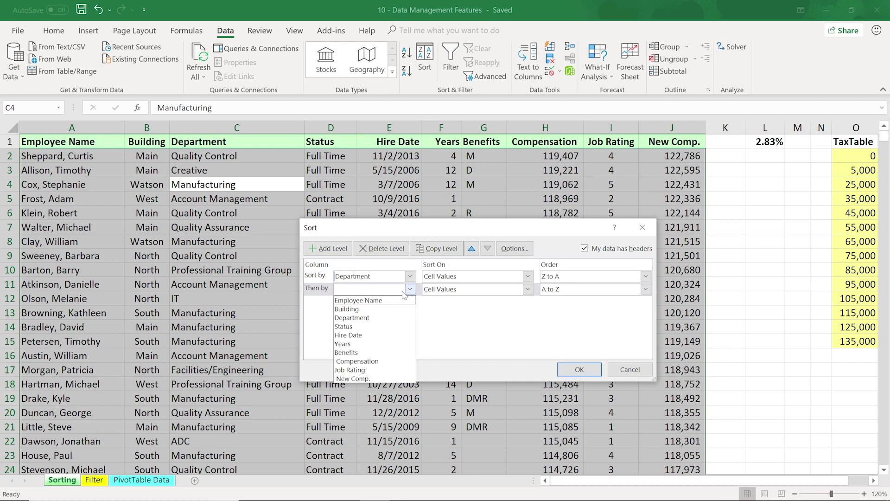
click(350, 327)
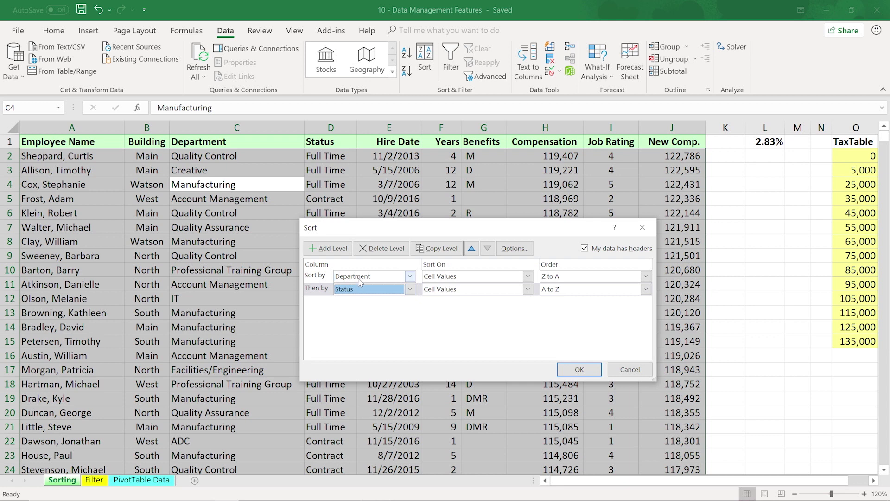
click(333, 248)
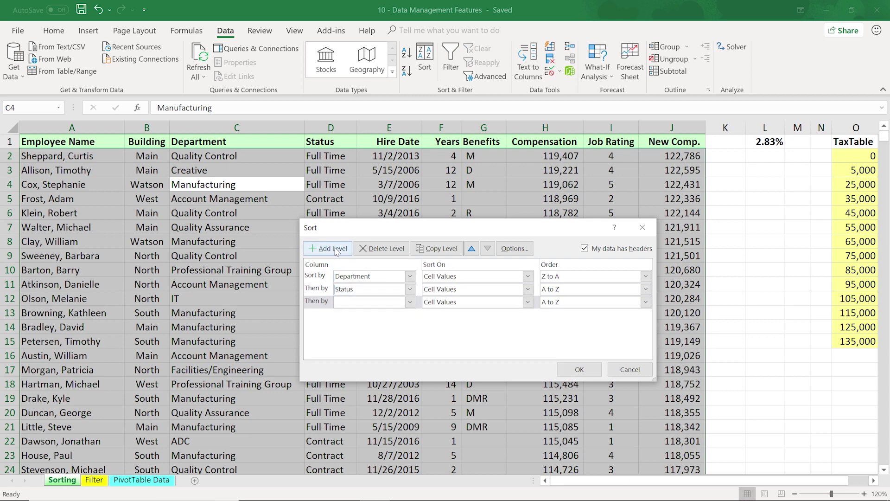
click(334, 250)
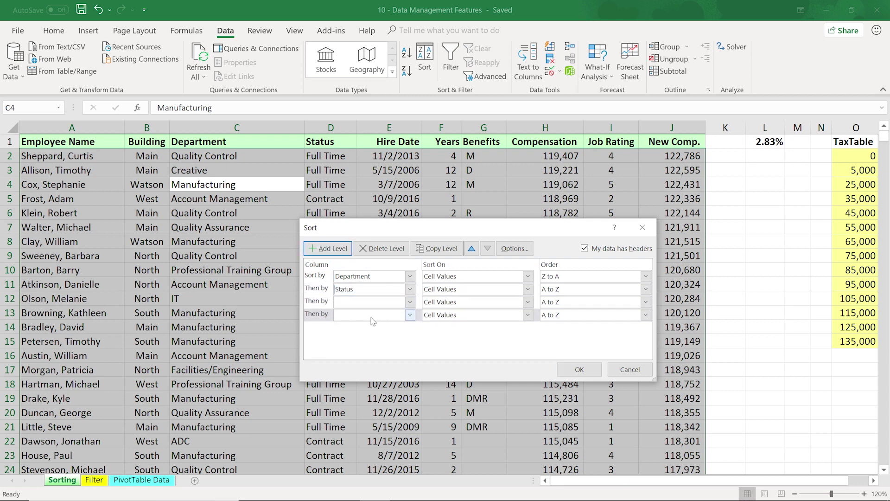
click(646, 276)
click(598, 288)
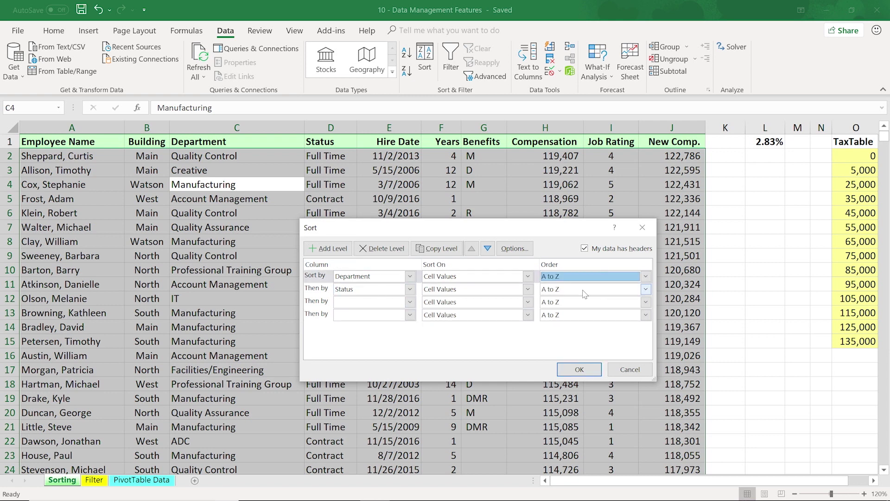
Sort third by Years largest to smallest, fourth by Employee Name, and apply the sort
click(410, 302)
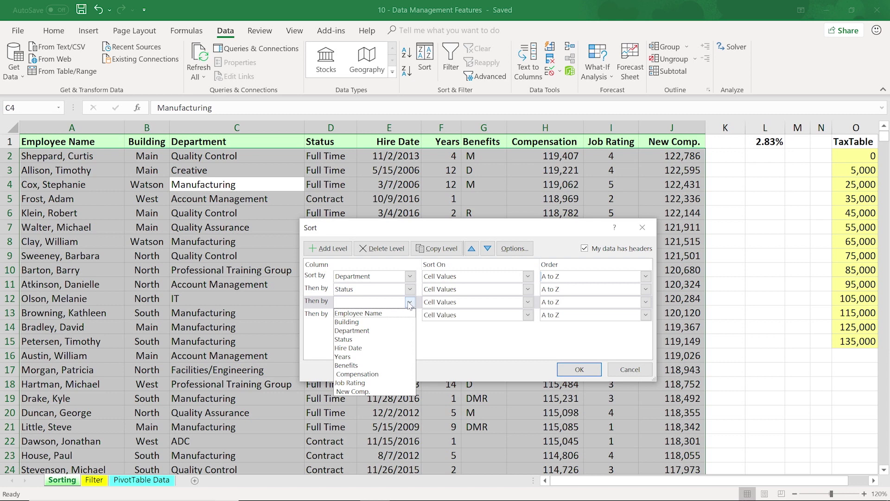
click(351, 356)
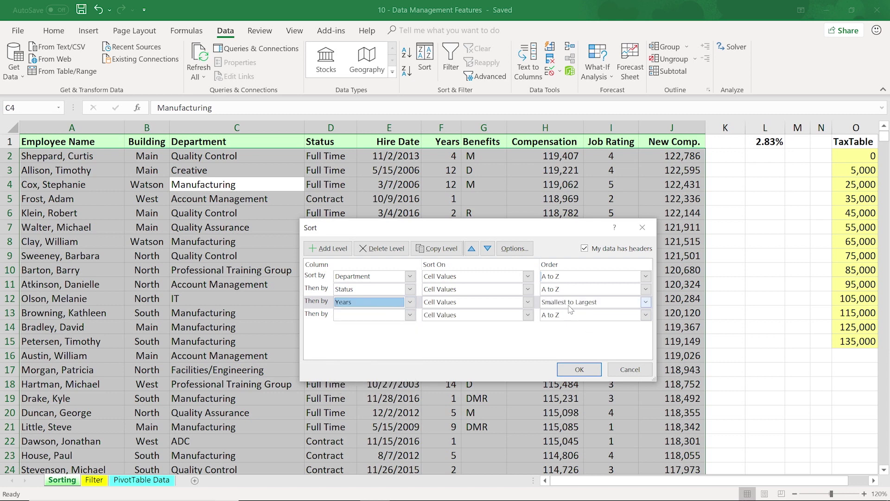
click(643, 304)
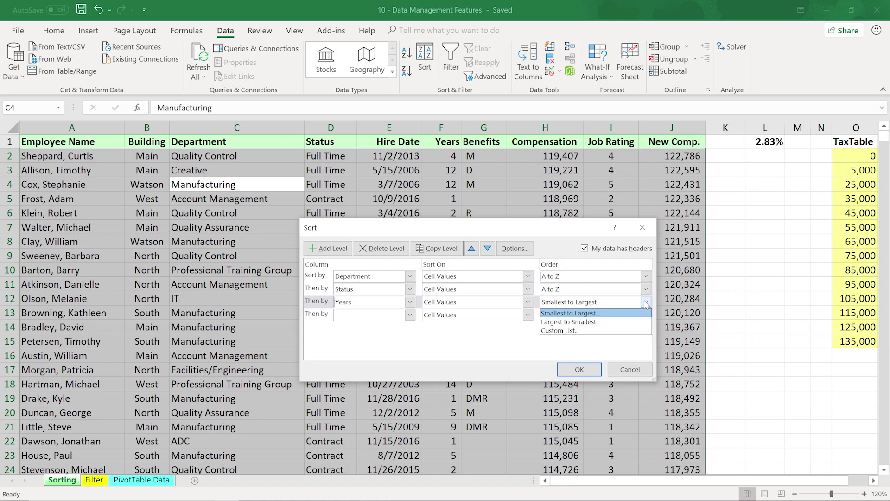
click(579, 322)
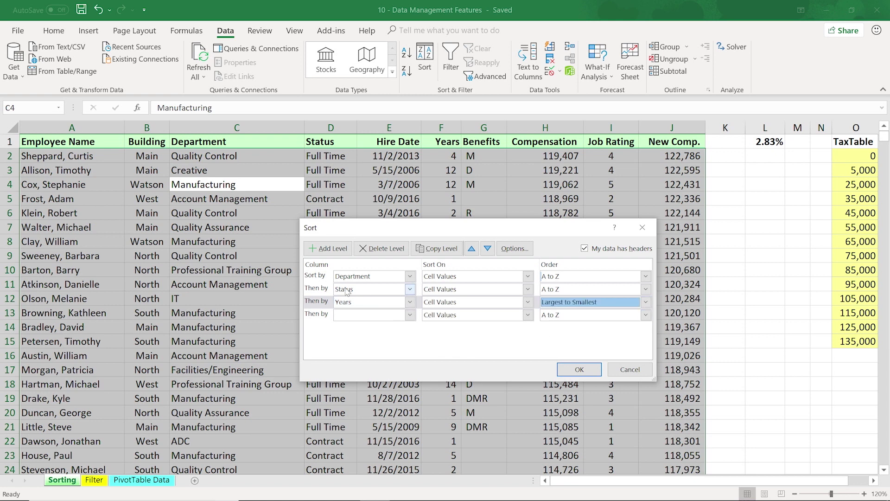
click(400, 317)
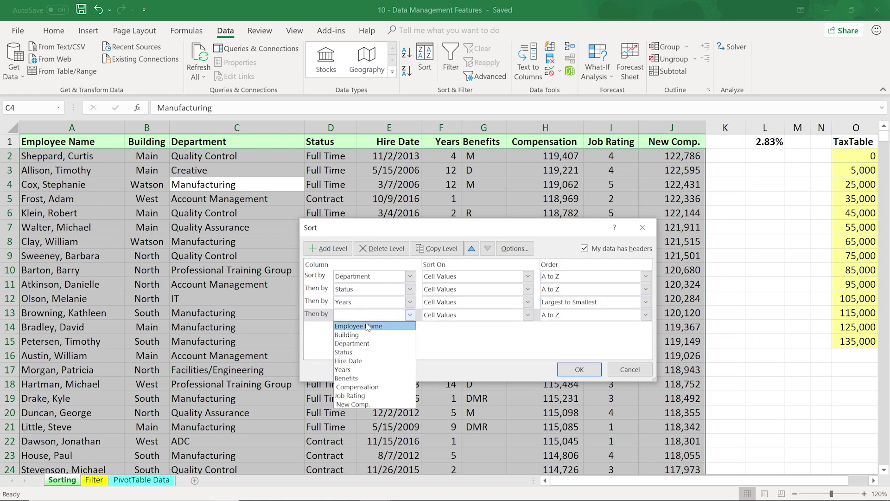
key(Escape)
key(Down)
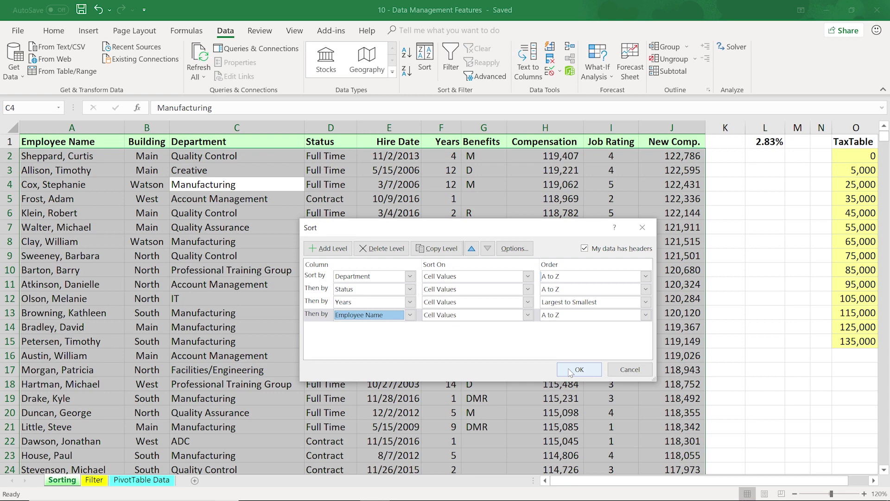
click(571, 370)
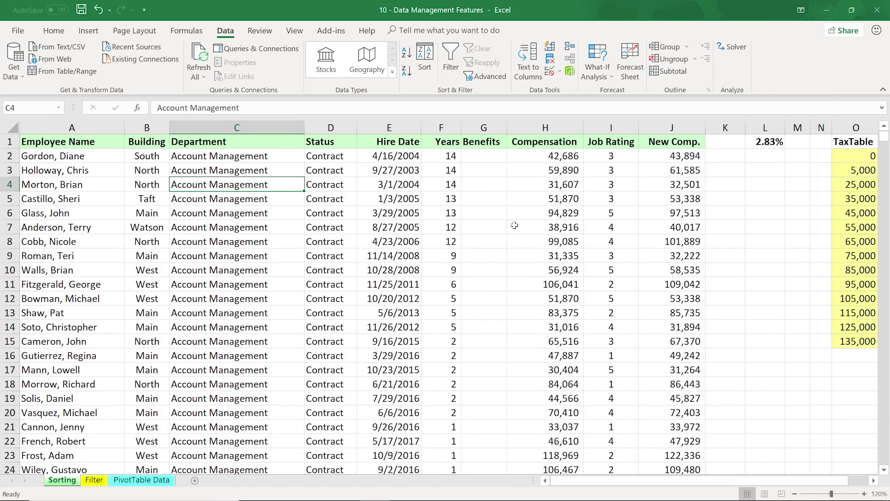
scroll(514, 228, down, 4)
scroll(515, 232, down, 2)
scroll(514, 239, down, 1)
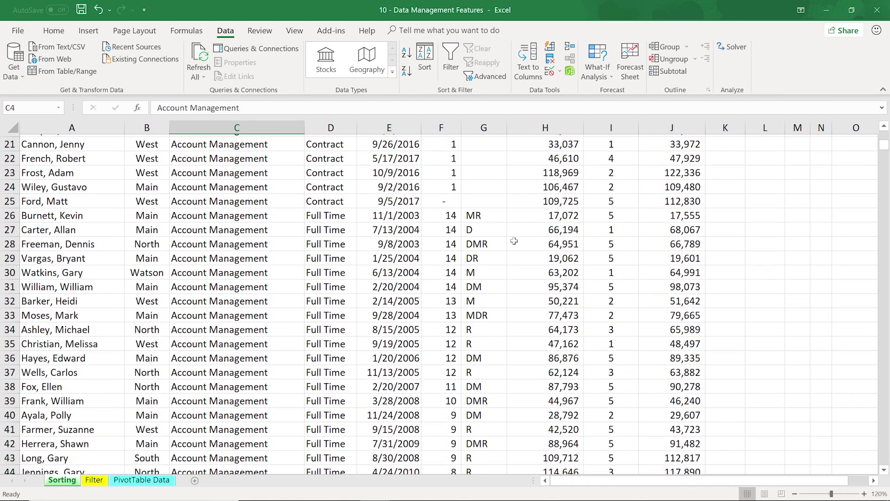
scroll(514, 241, down, 1)
scroll(512, 234, down, 2)
scroll(464, 217, down, 1)
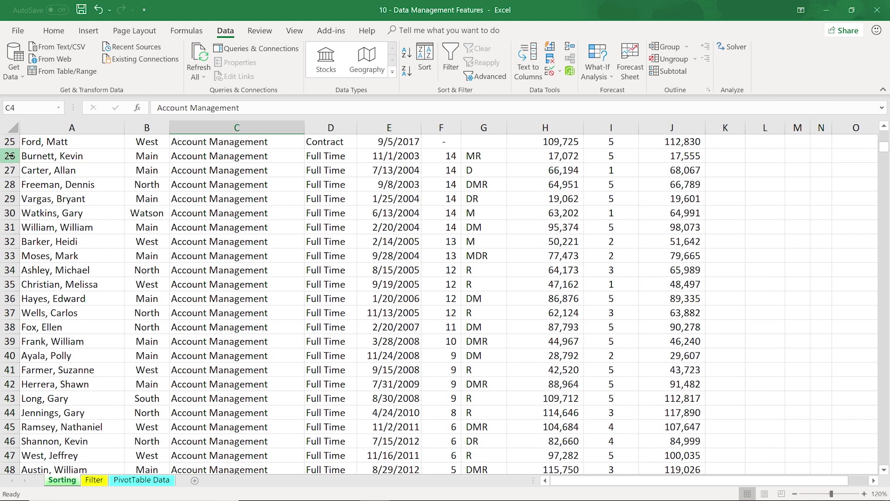
drag(10, 156, 14, 181)
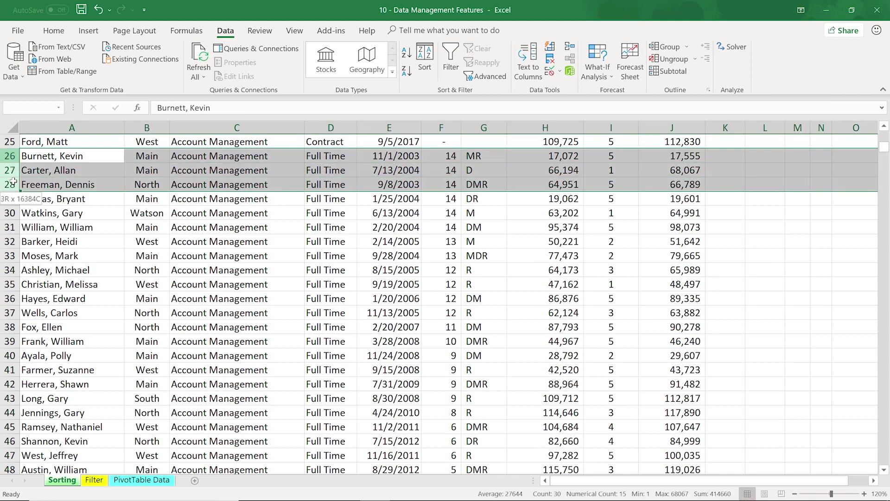
drag(12, 182, 3, 228)
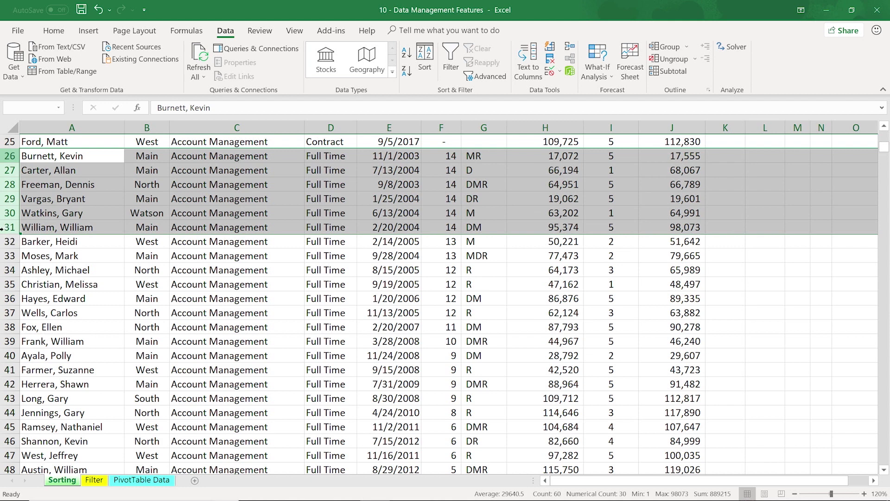
drag(96, 156, 451, 228)
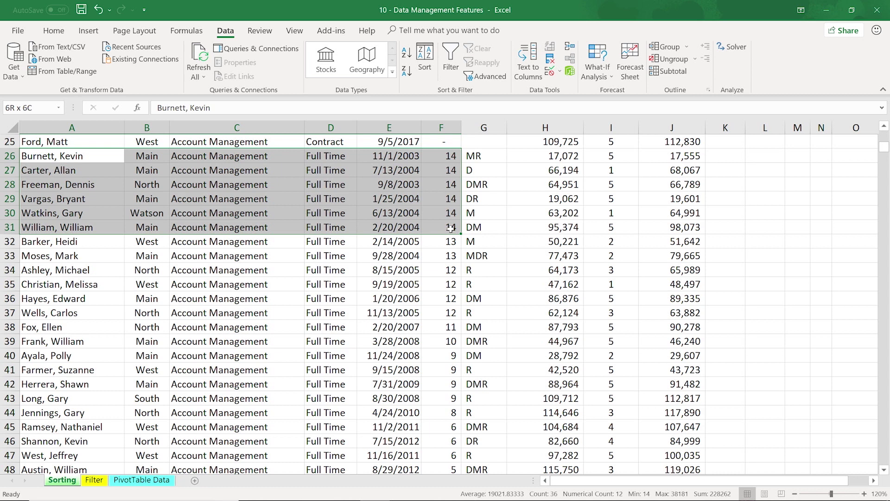
drag(451, 229, 451, 228)
click(56, 199)
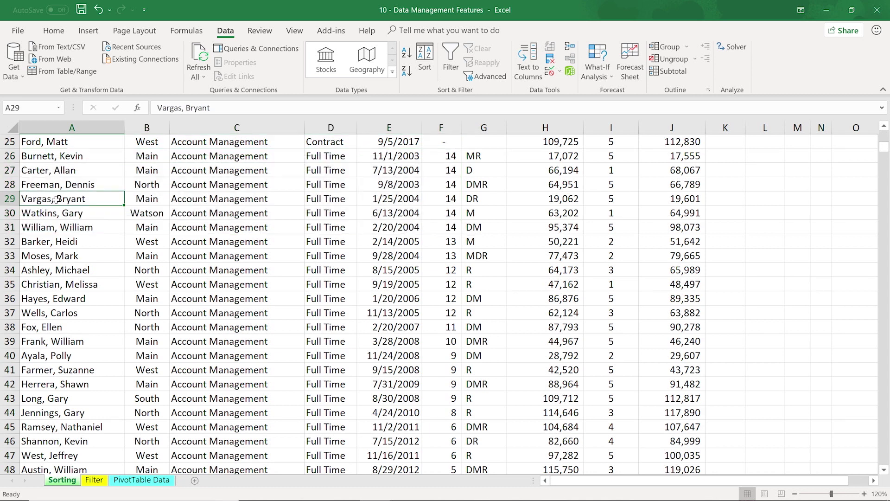
scroll(175, 258, up, 4)
scroll(174, 258, up, 2)
scroll(179, 269, up, 2)
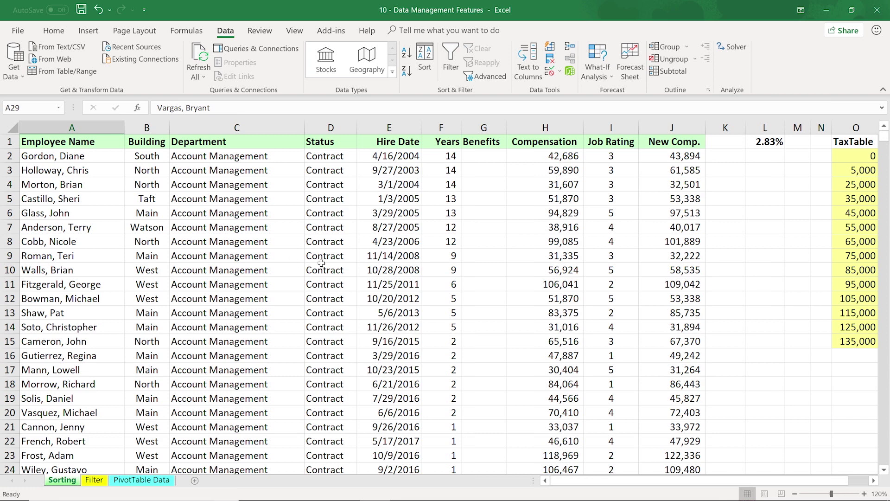
Sort the list A to Z by Employee Name, then A to Z by Department
click(111, 195)
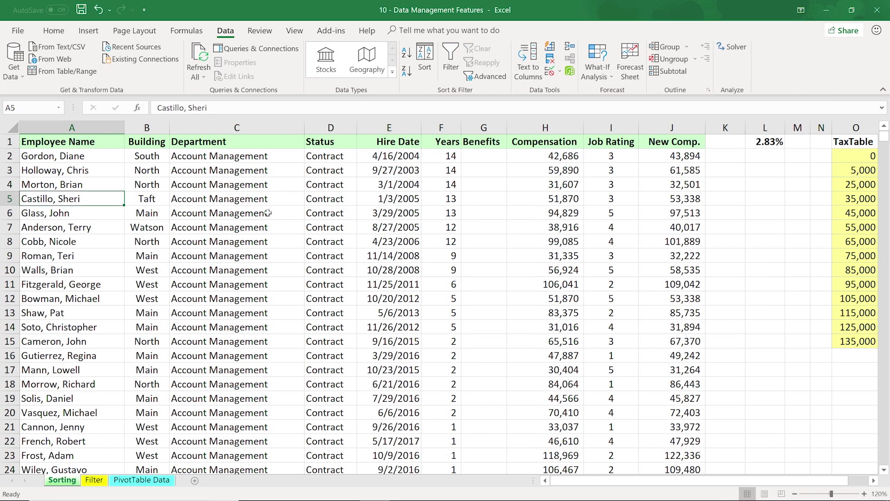
click(406, 56)
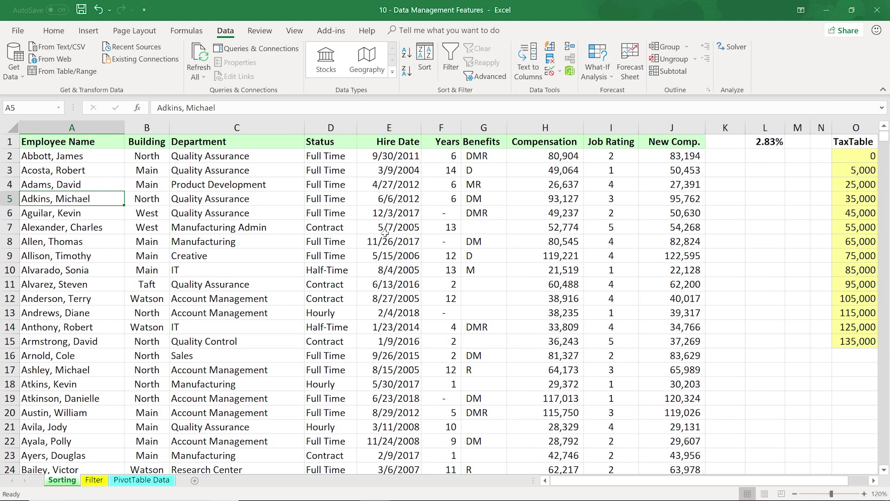
click(281, 186)
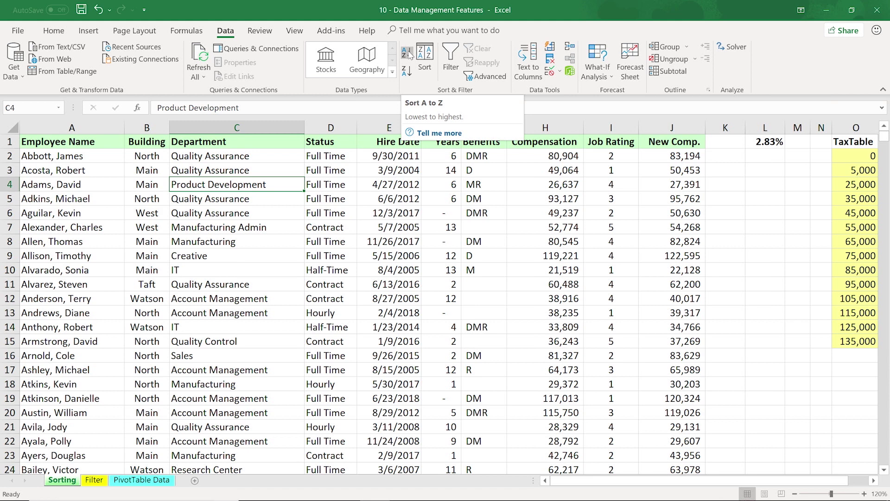
click(407, 54)
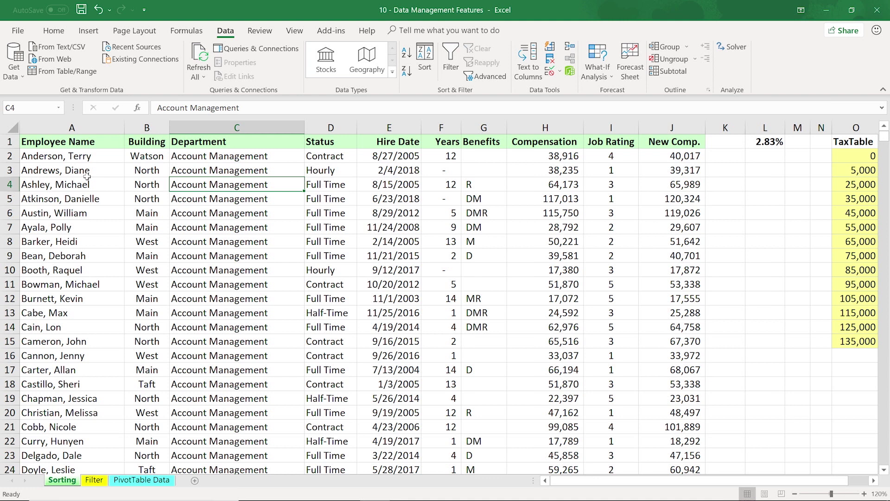
Sort the list A to Z by Status, then bring up the custom Sort dialog
click(339, 182)
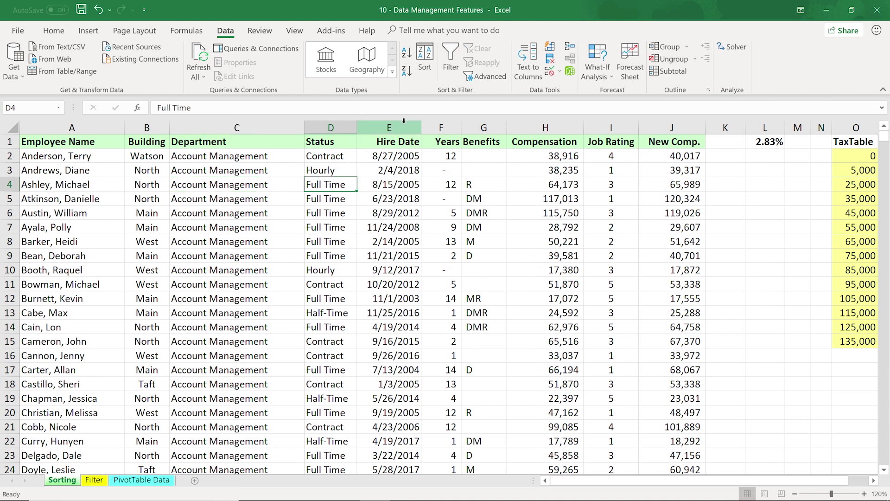
click(408, 54)
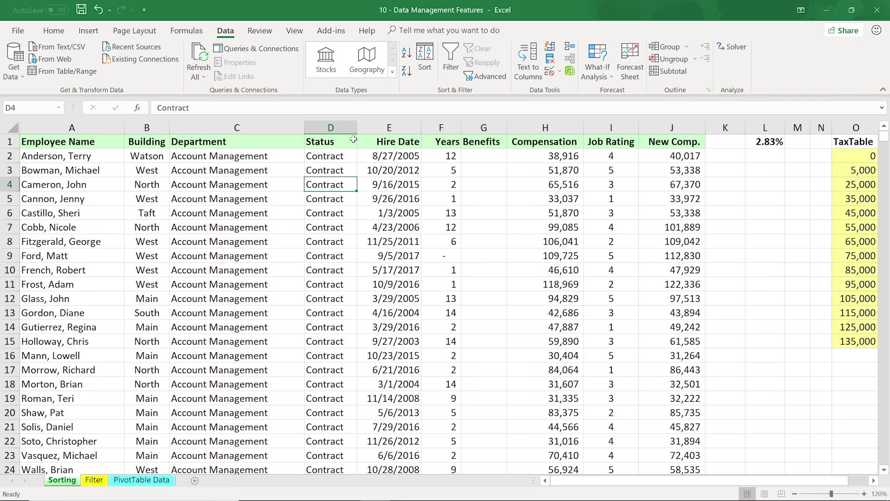
click(407, 55)
click(426, 62)
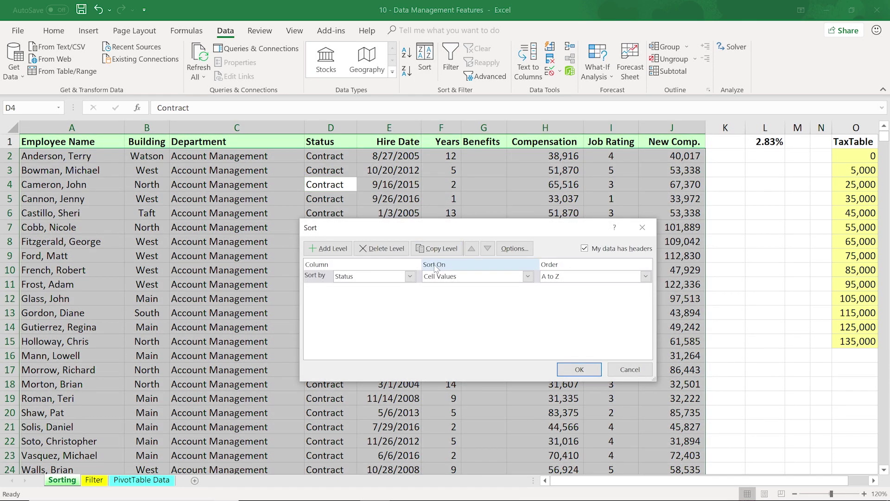
click(527, 276)
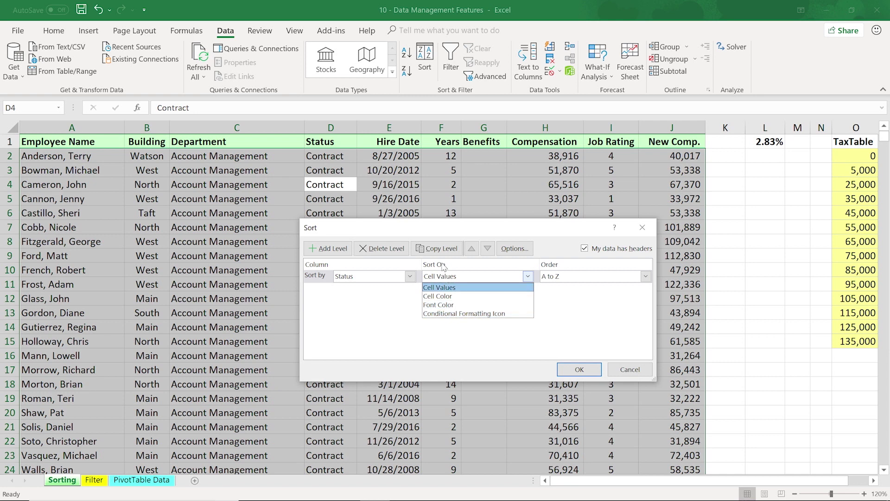
click(447, 235)
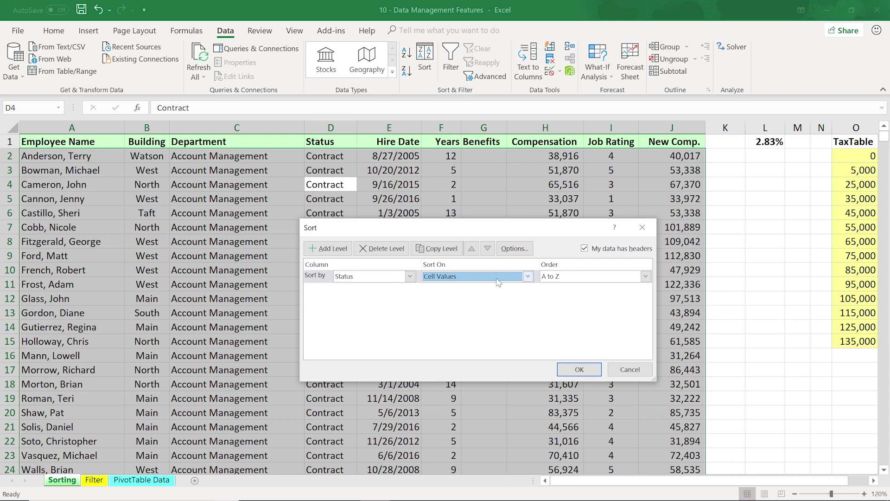
click(512, 249)
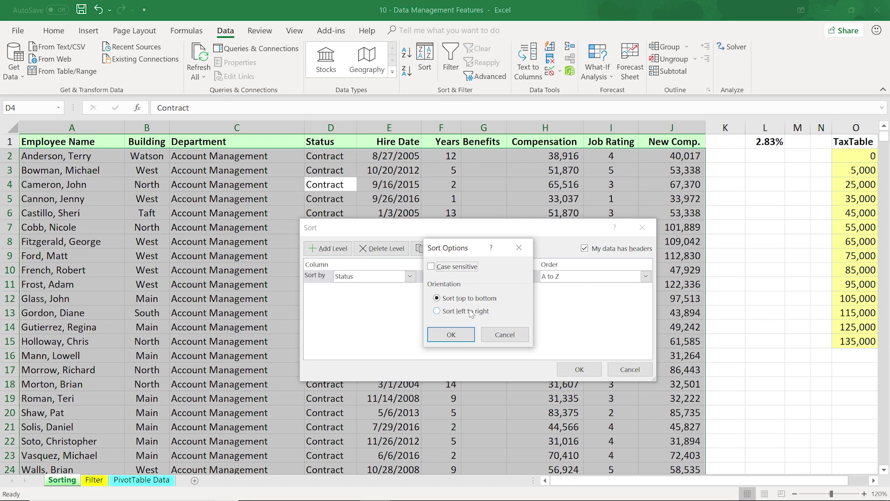
click(515, 341)
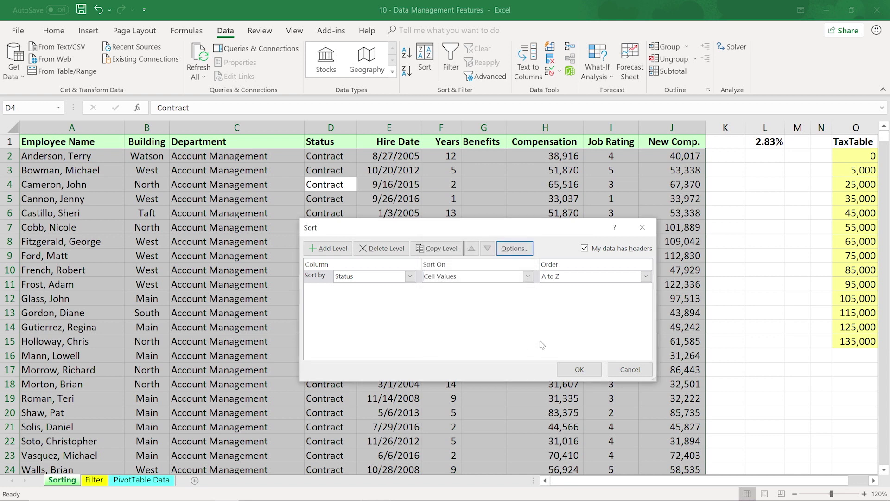
click(623, 373)
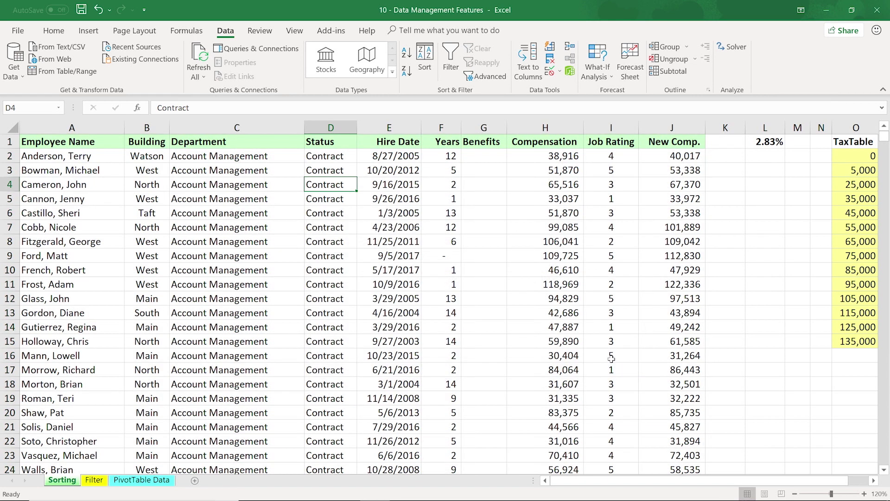
click(533, 272)
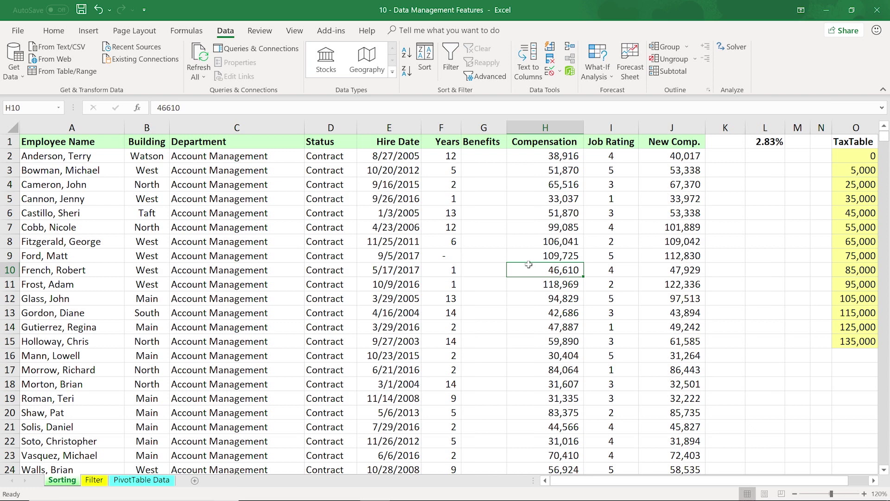